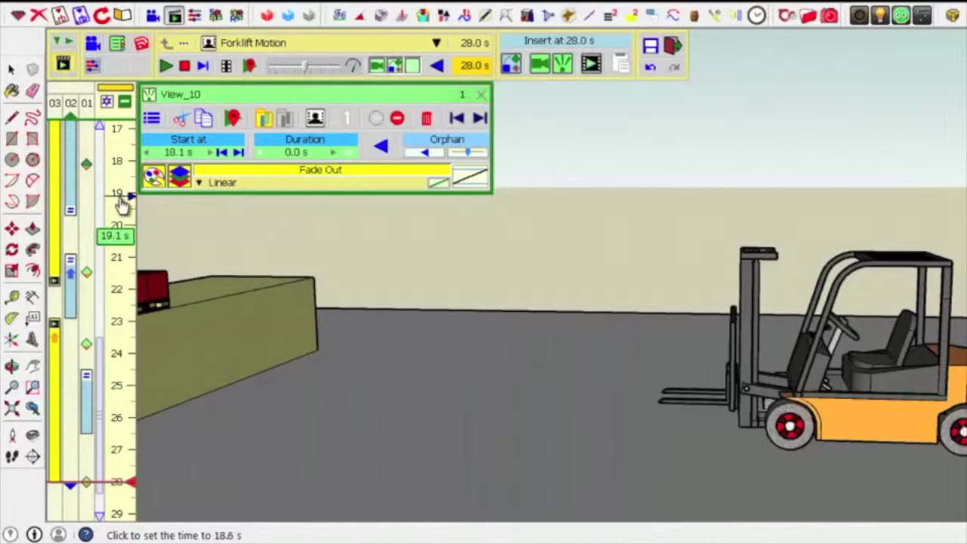
Scrub the Forklift Motion time back to about 15.4 s, forks fully under the pallet.
left_click(119, 202)
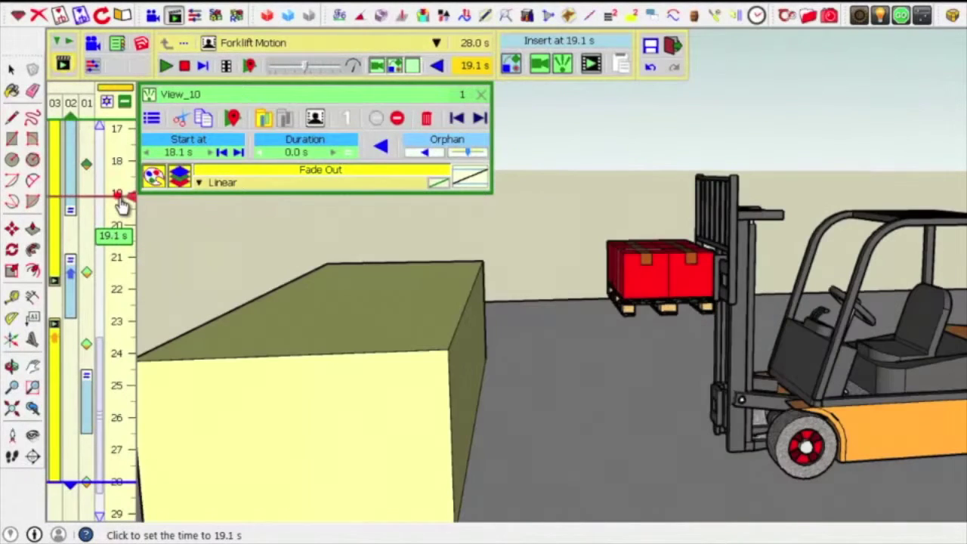
mouse_move(120, 204)
left_mouse_down()
mouse_move(125, 151)
mouse_move(123, 272)
left_mouse_up()
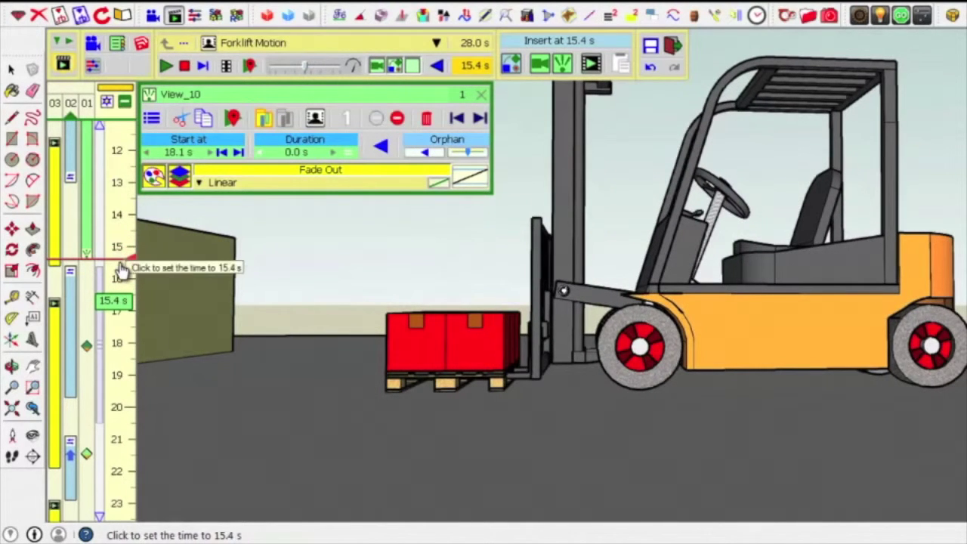
Move the time marker to 15.6 s, just past the View_8 transition.
left_click_drag(121, 270, 123, 277)
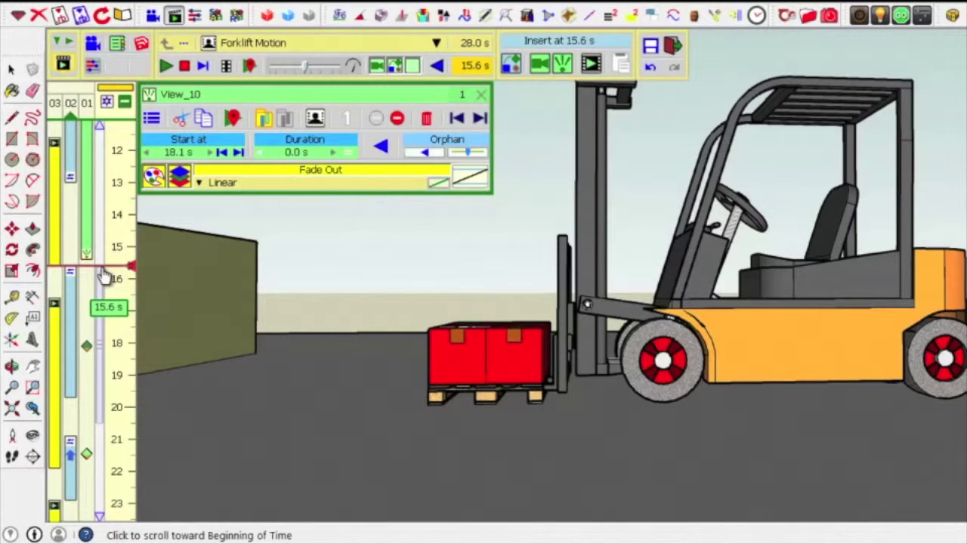
left_click_drag(91, 260, 89, 256)
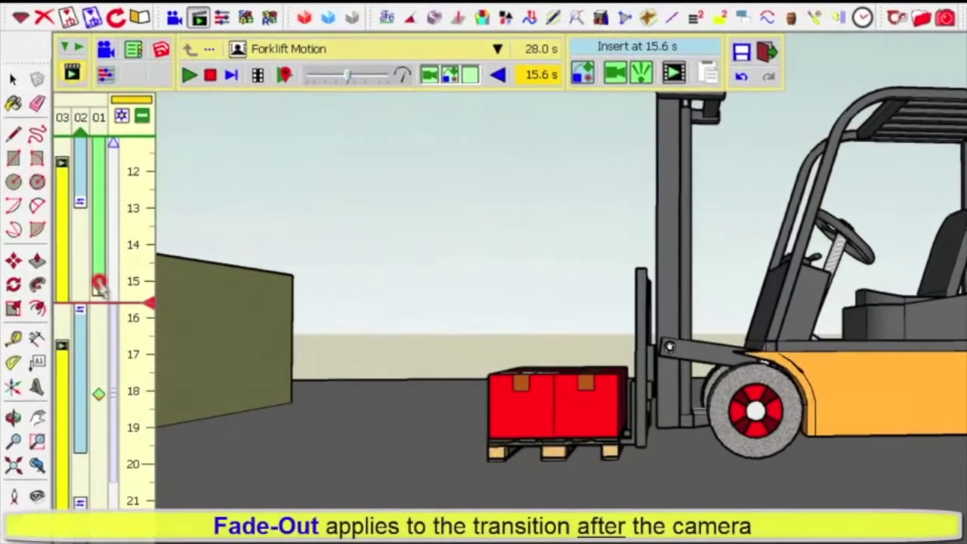
Open the View_8 camera editor (start 10.9 s, duration 4.5 s) and its Fade Out easing choices.
left_click(98, 285)
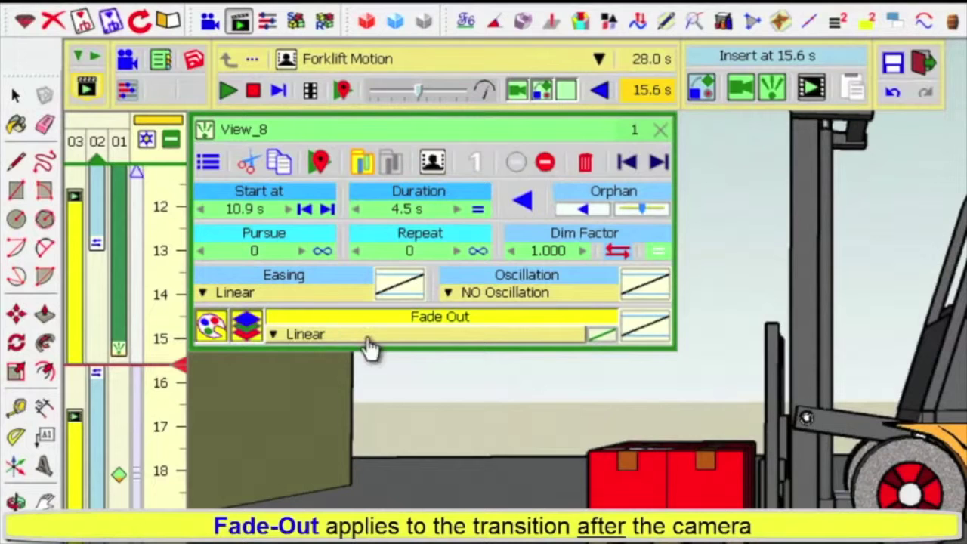
left_click(425, 337)
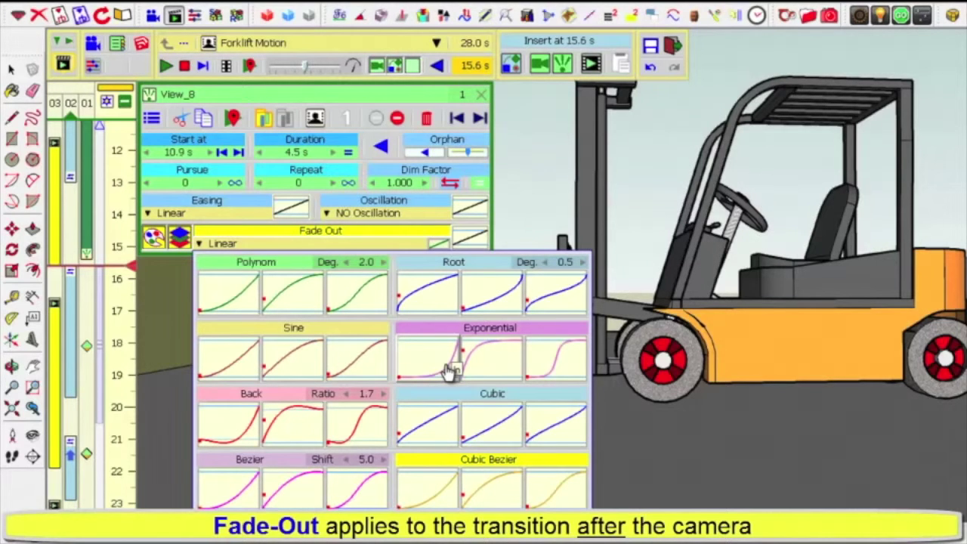
Set View_8's Fade Out to InExponential and play the animation to preview it.
left_click(428, 359)
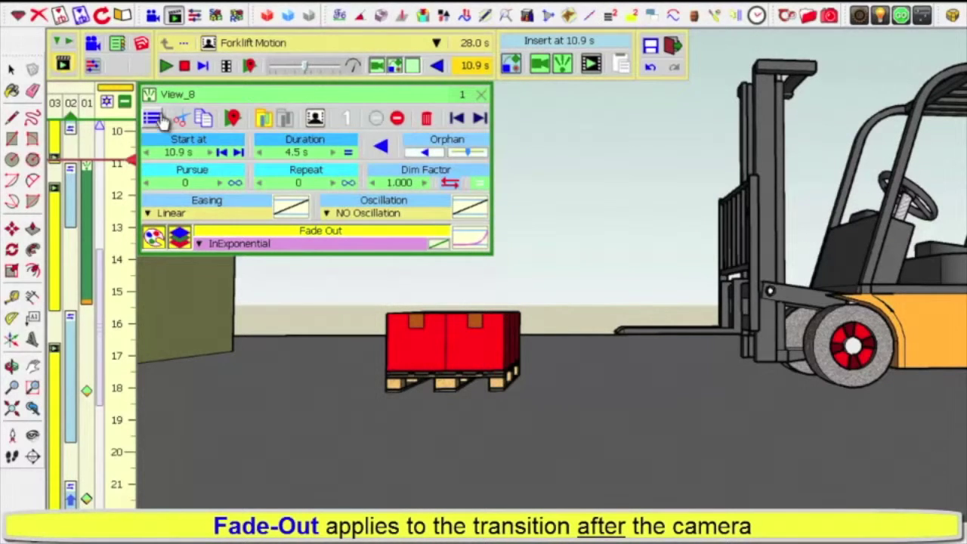
left_click(167, 67)
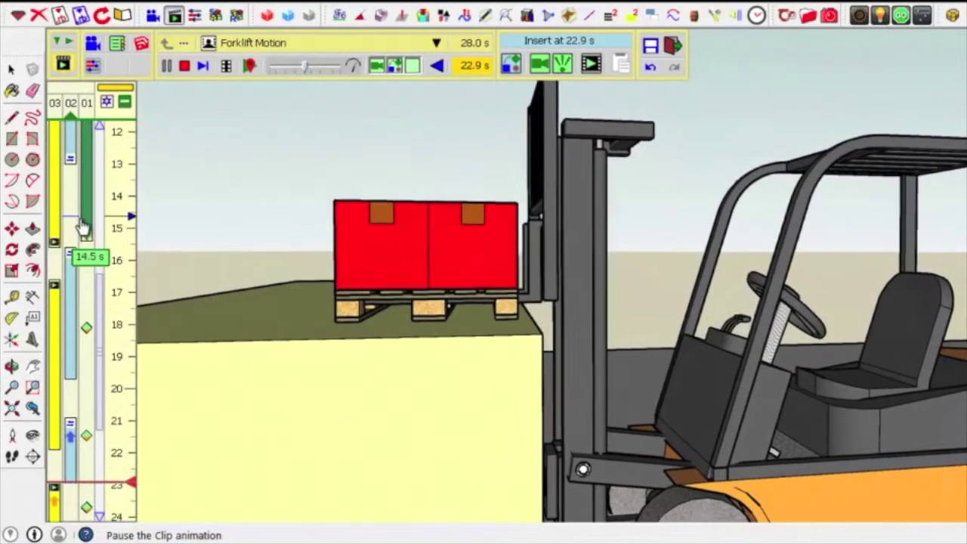
Pause playback at 23.3 s and reopen View_8's fade-out easing choices.
left_click(211, 218)
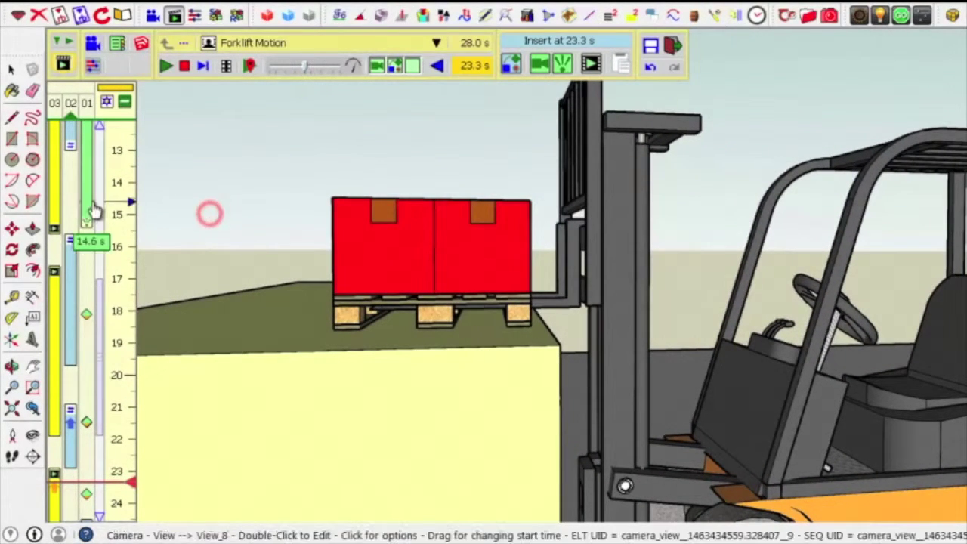
mouse_move(88, 206)
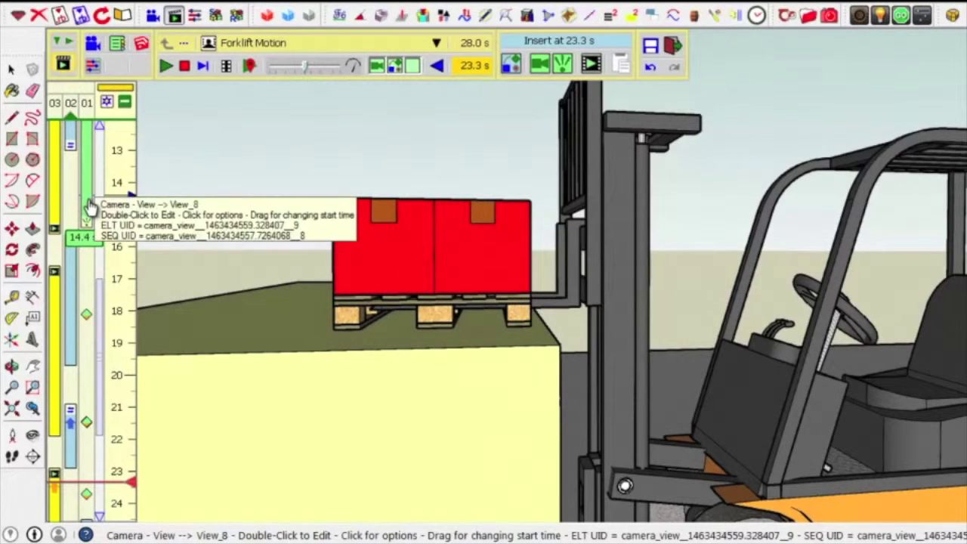
left_click(89, 204)
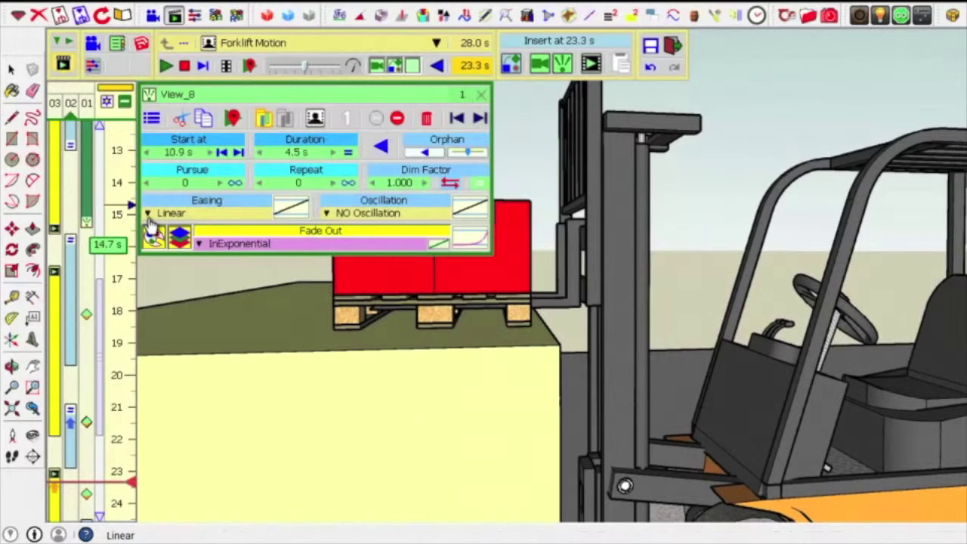
left_click(373, 246)
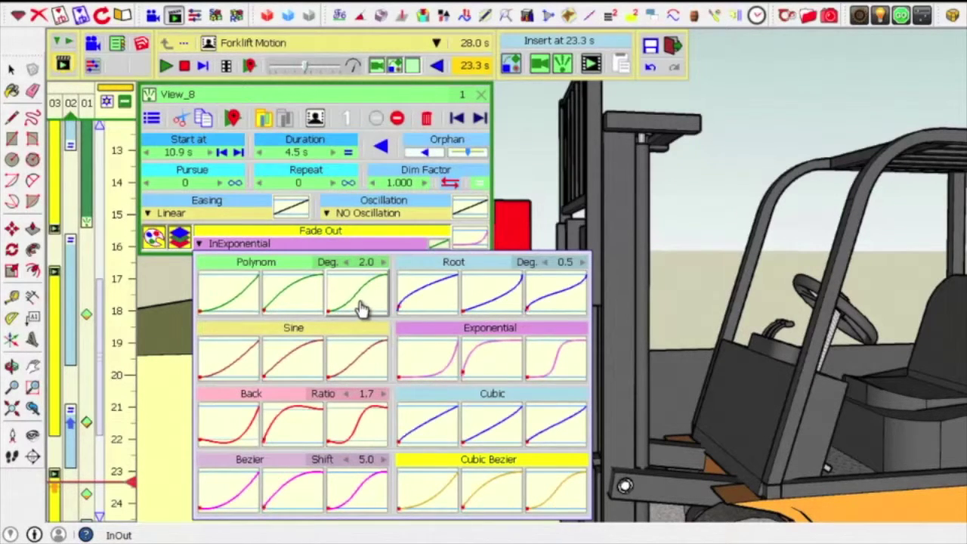
Raise the Polynom degree to 3.5 and apply the InOutPolynom fade-out curve.
left_click(383, 262)
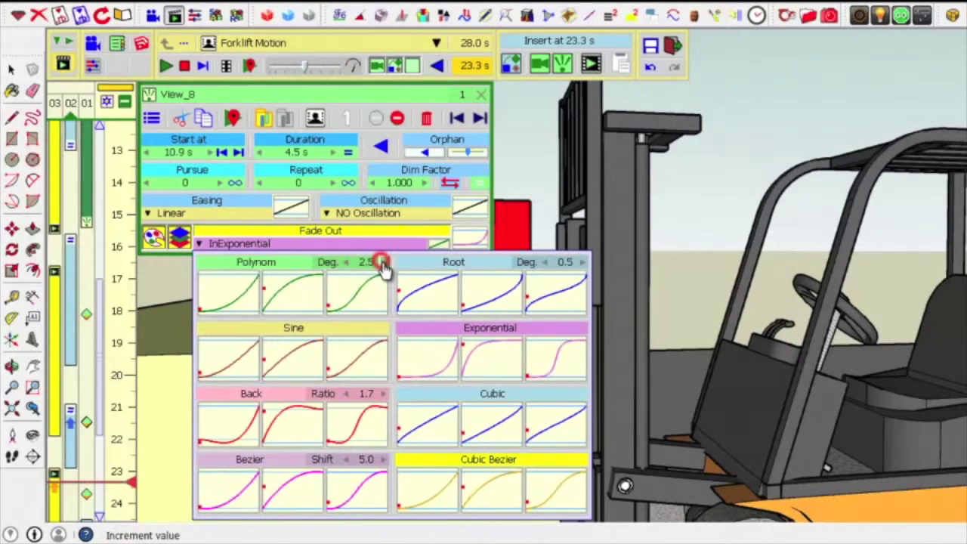
left_click(383, 262)
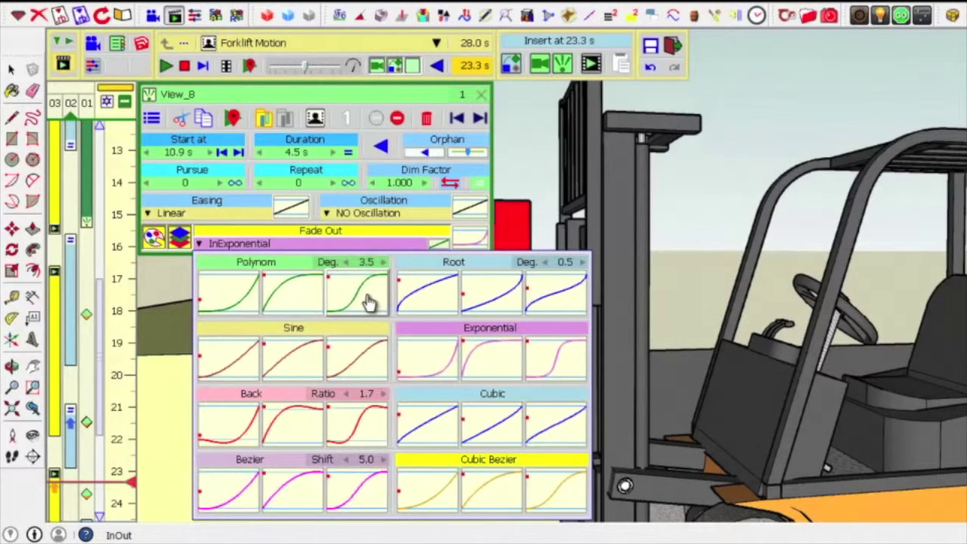
left_click(366, 296)
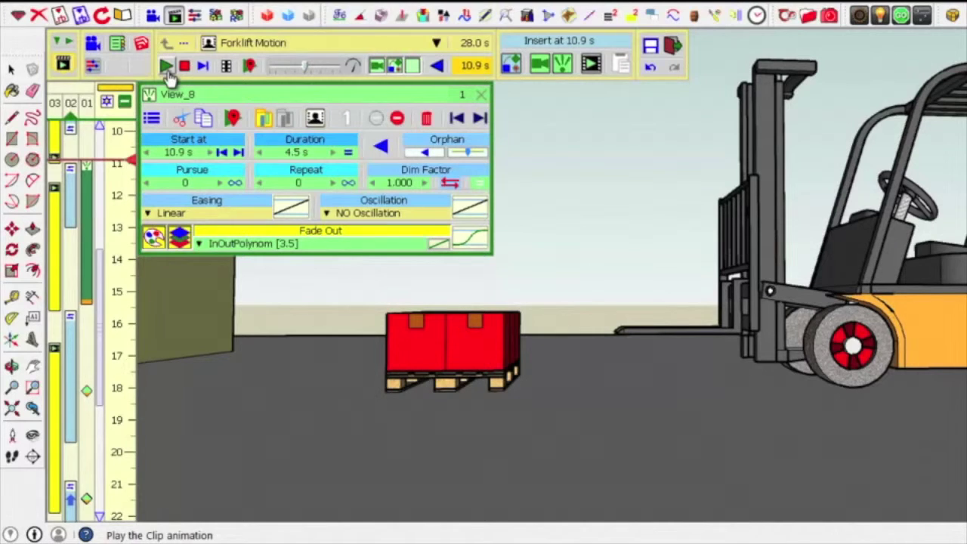
Play the animation to review the InOutPolynom [3.5] fade-out, pausing at 20.3 s.
left_click(167, 69)
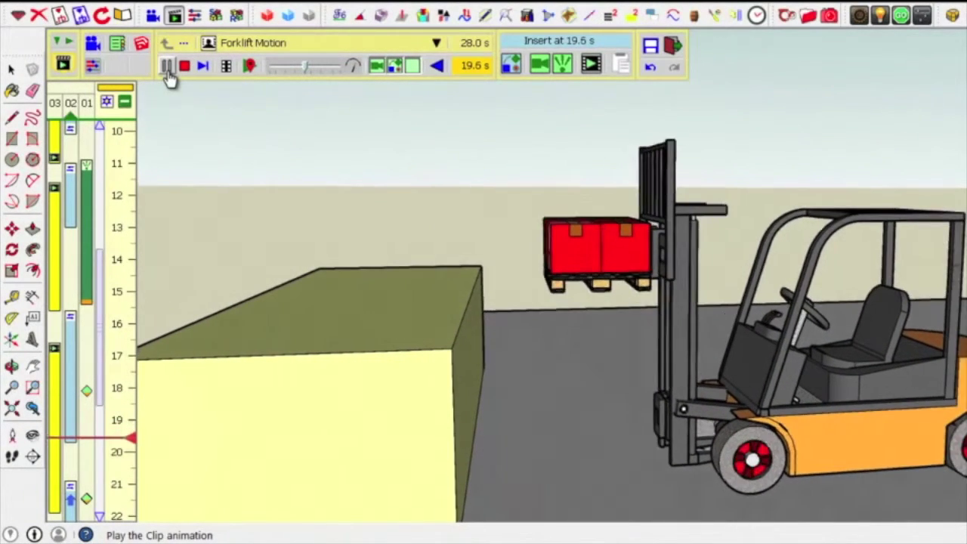
left_click(166, 66)
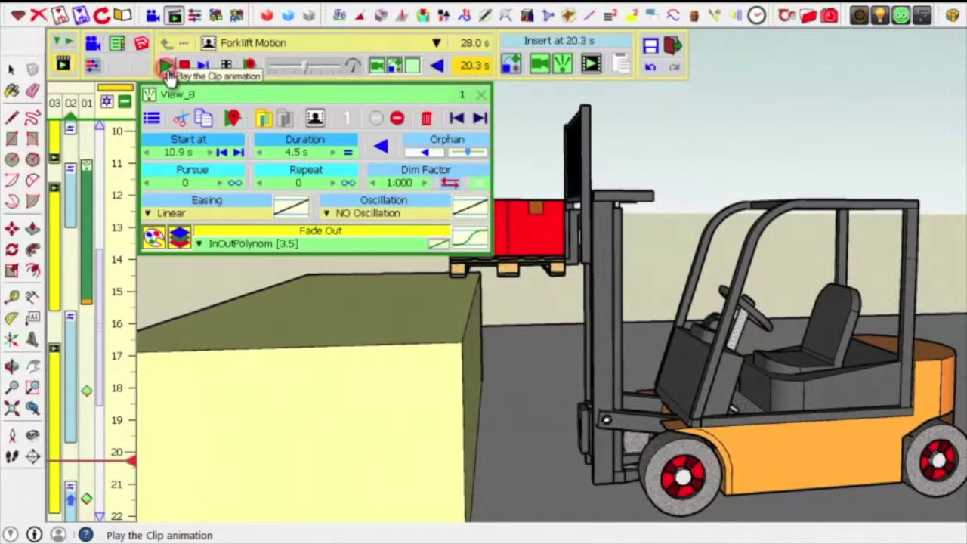